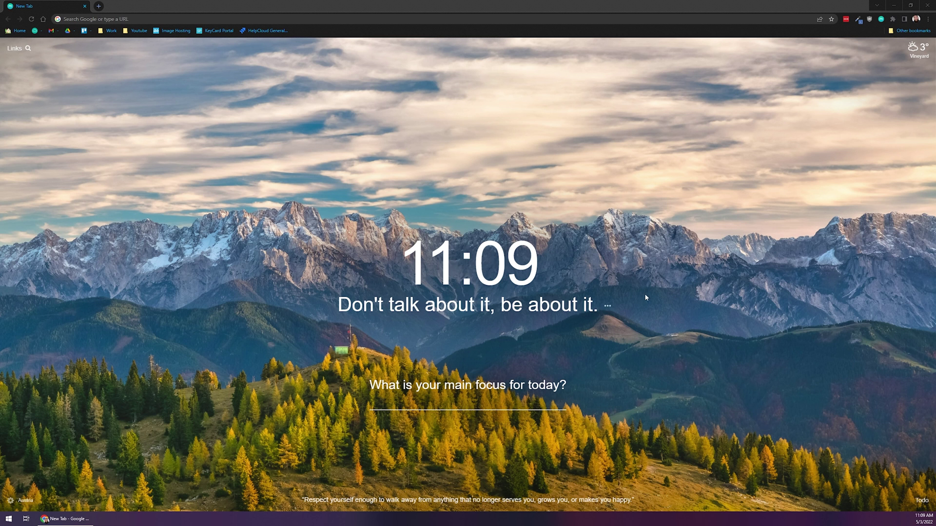
# Open Chrome's Privacy and security settings and bring up the Clear browsing data options
pyautogui.click(830, 142)
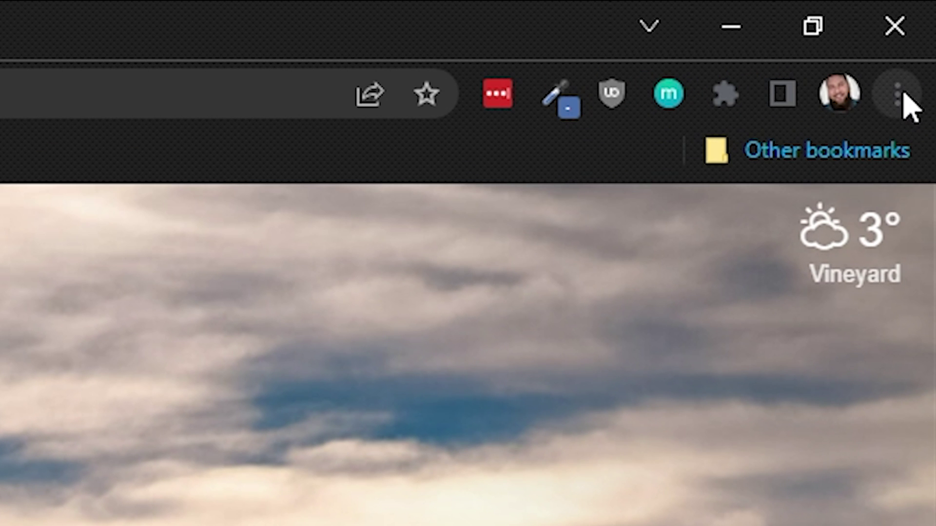
pyautogui.click(900, 98)
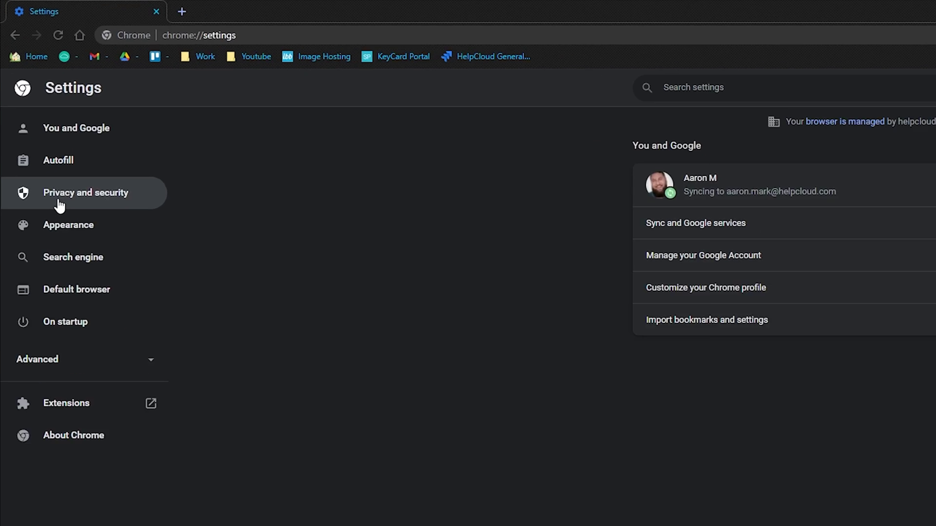
pyautogui.click(37, 105)
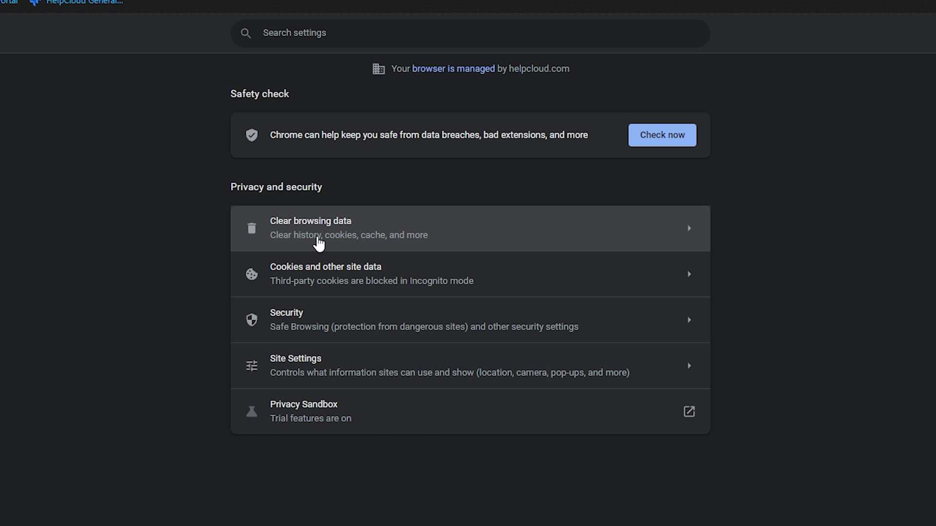
pyautogui.click(319, 243)
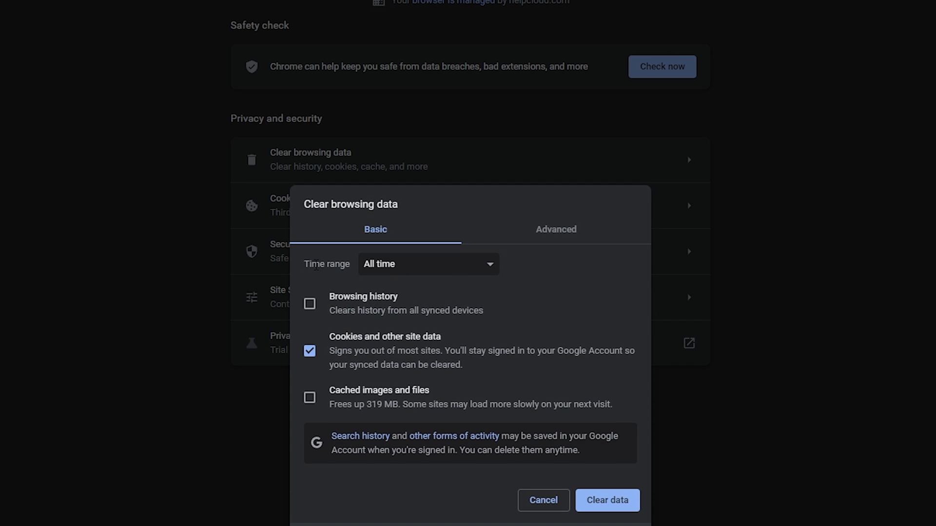
# Clear Chrome's cookies and other site data with the time range set to All time
pyautogui.moveTo(300, 271); pyautogui.dragTo(354, 273)
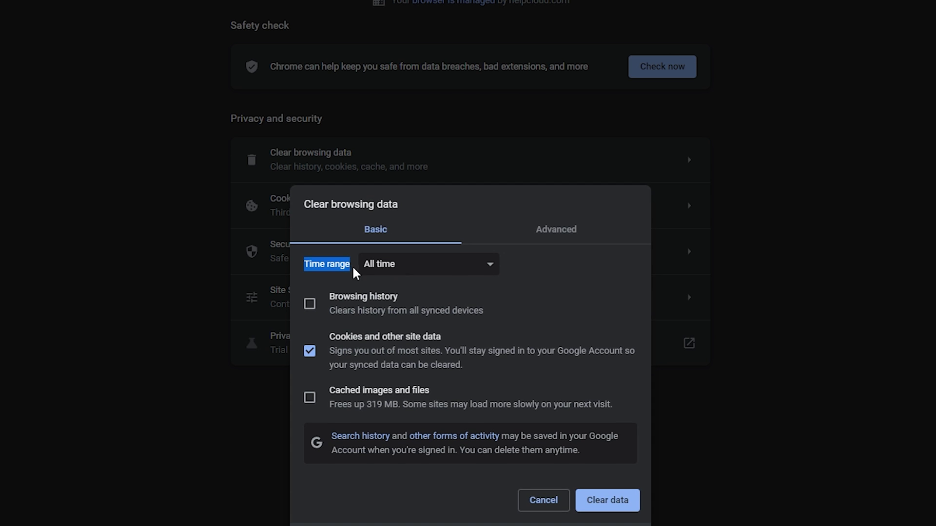
pyautogui.click(430, 272)
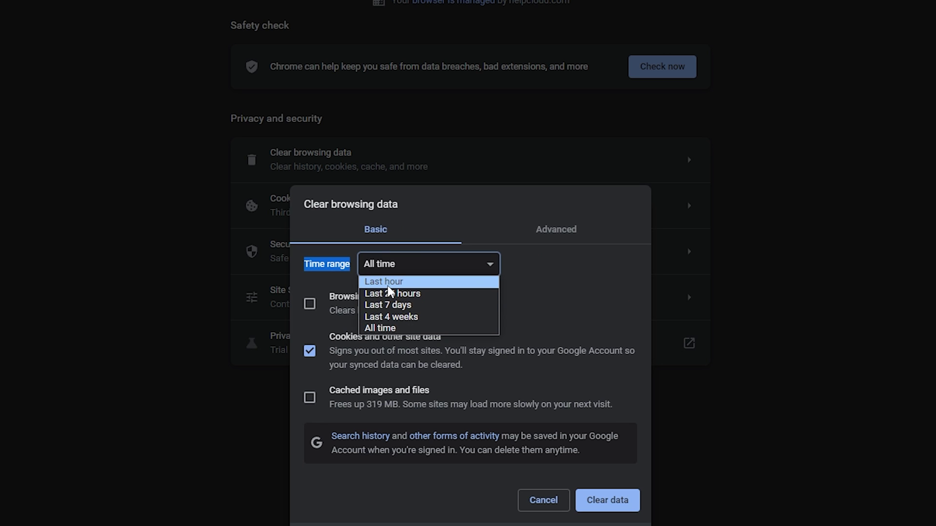
pyautogui.click(586, 296)
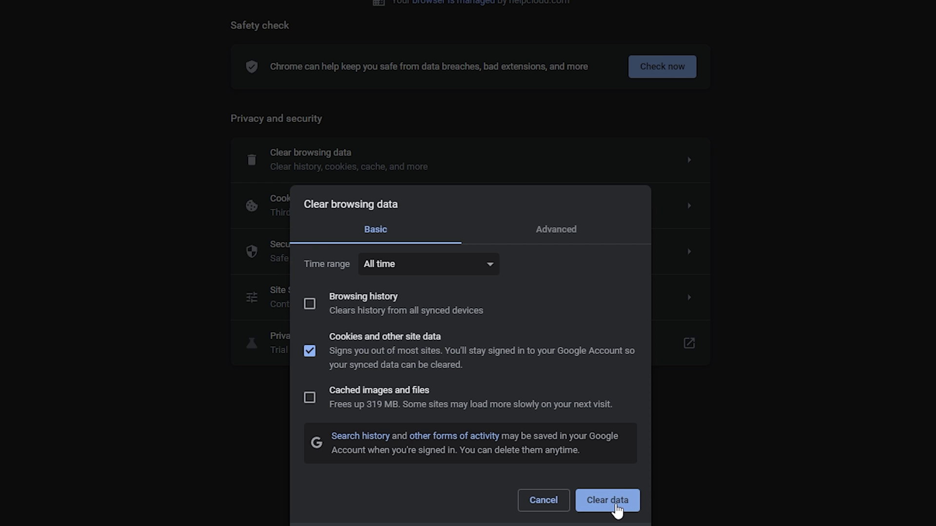
pyautogui.click(607, 501)
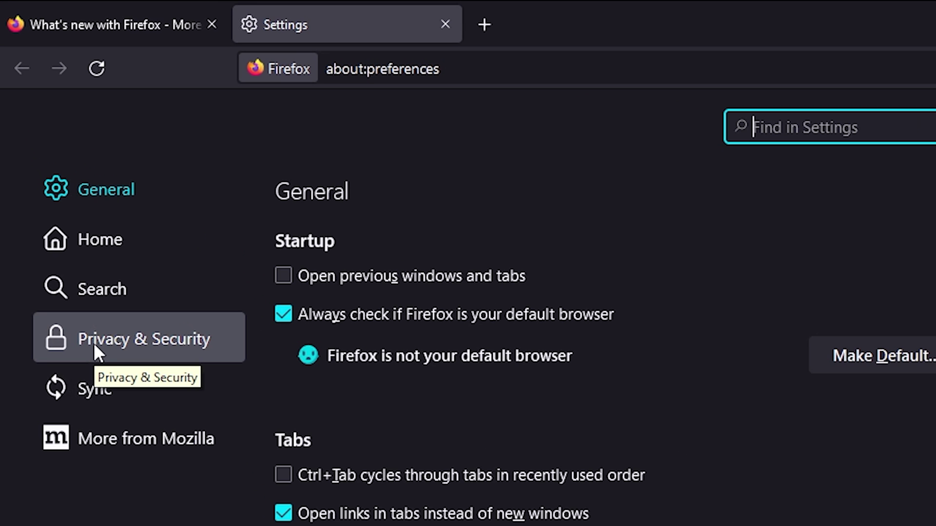
# Show Firefox's Privacy & Security page down to Cookies and Site Data, using 863 KB
pyautogui.click(95, 341)
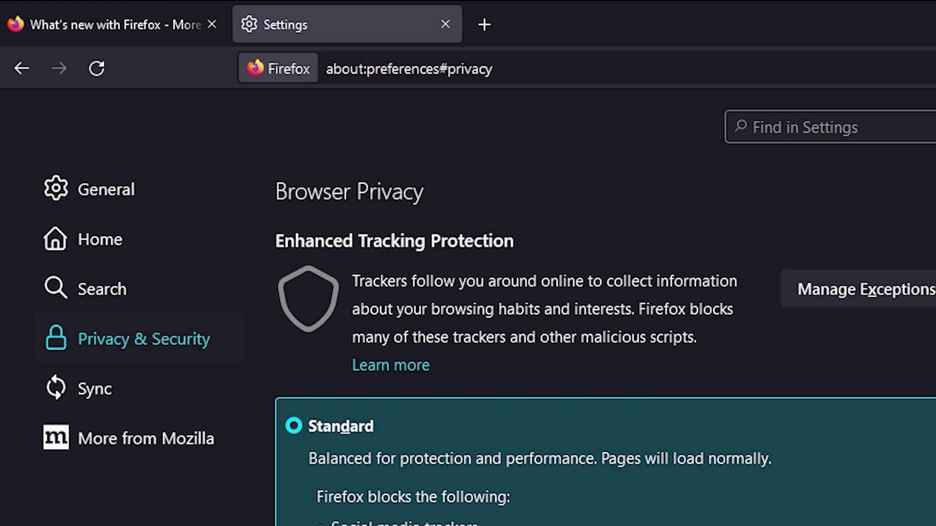
pyautogui.scroll(-5, 585, 366)
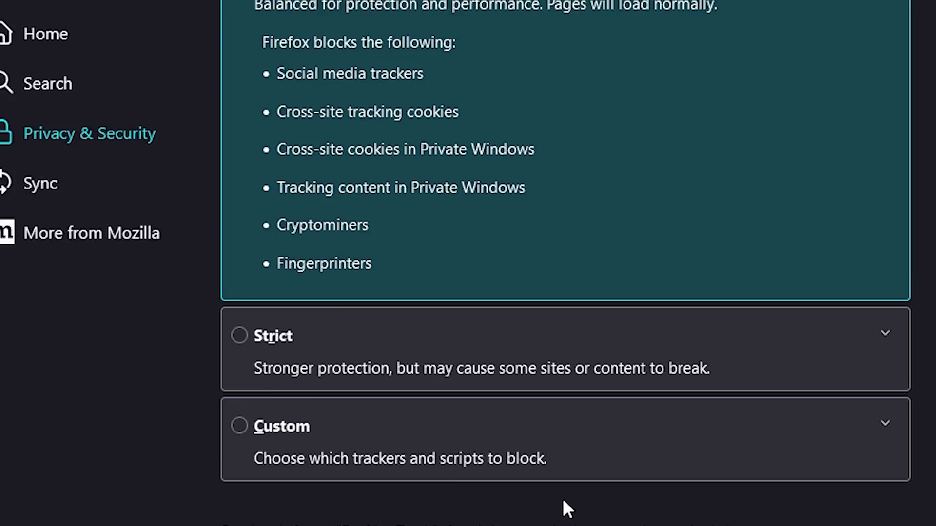
pyautogui.scroll(-10, 563, 498)
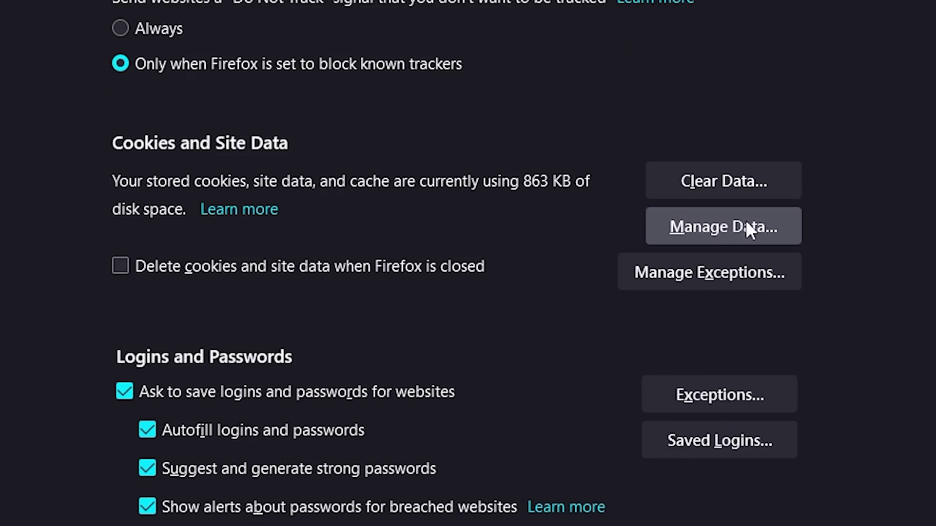
pyautogui.moveTo(272, 143); pyautogui.dragTo(114, 154)
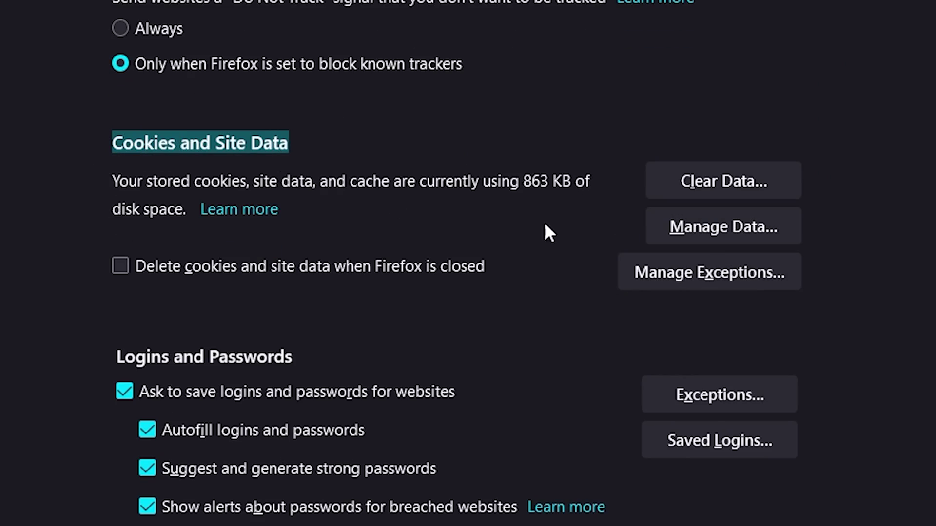
# Remove all sites in Firefox's Manage Data list, save, and confirm with Clear Now
pyautogui.click(705, 235)
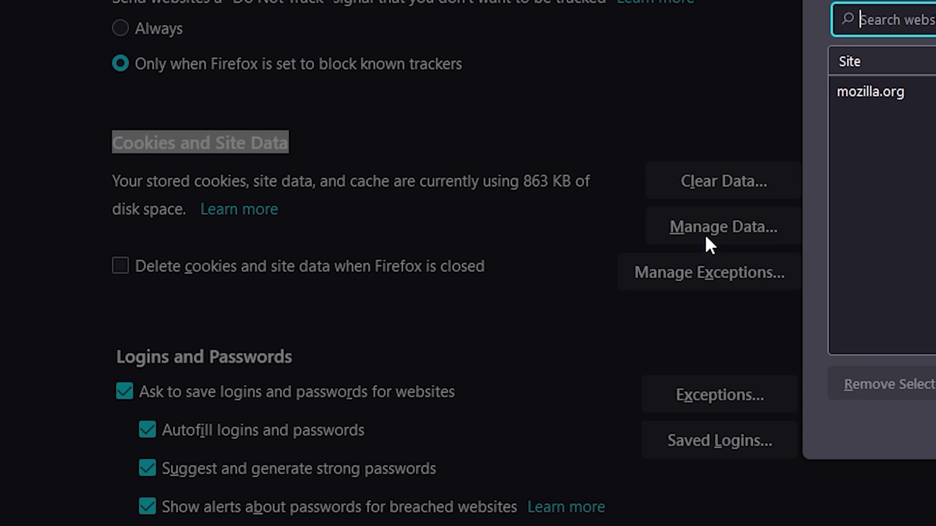
pyautogui.click(869, 92)
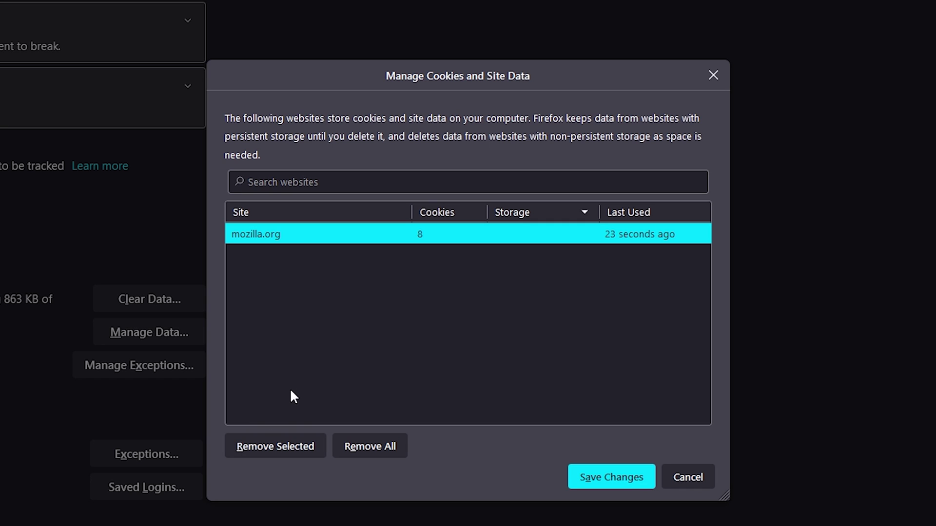
pyautogui.click(373, 445)
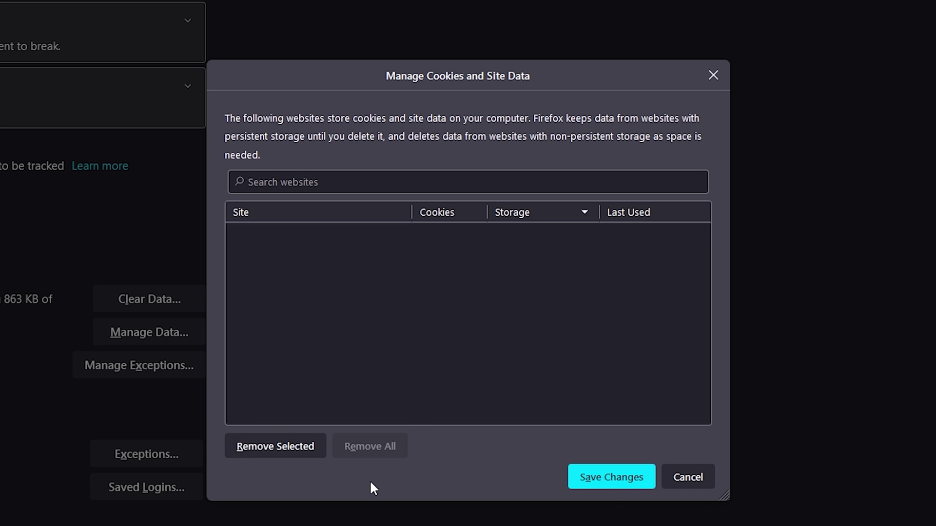
pyautogui.click(625, 480)
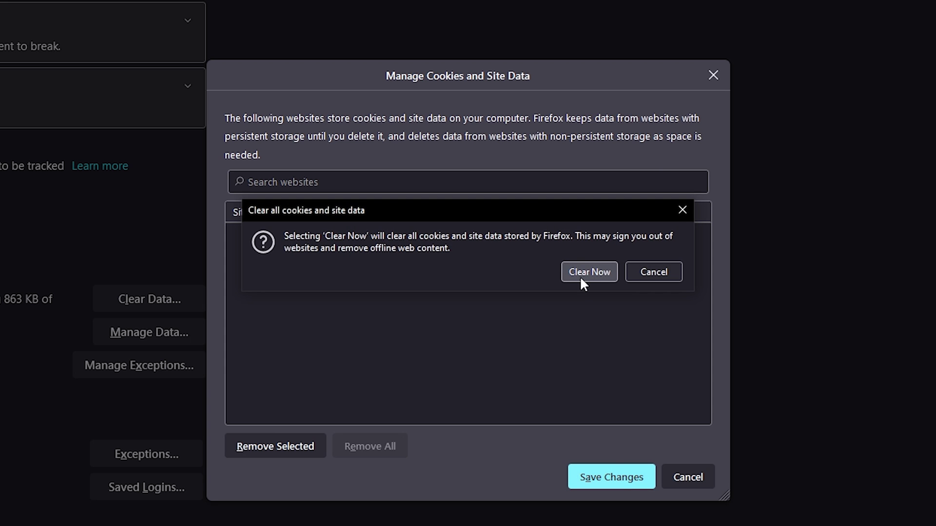
pyautogui.click(580, 277)
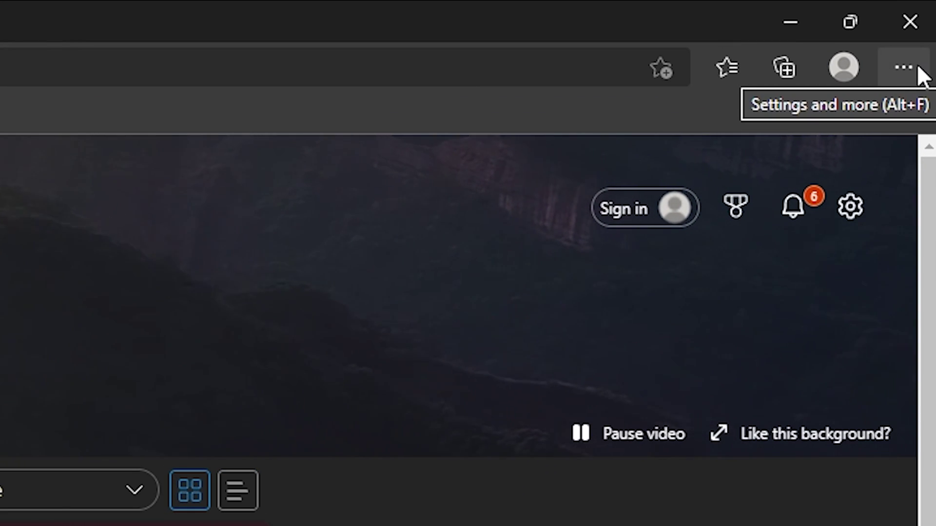
# Open Edge's Privacy, search, and services settings at the Clear browsing data section
pyautogui.click(915, 65)
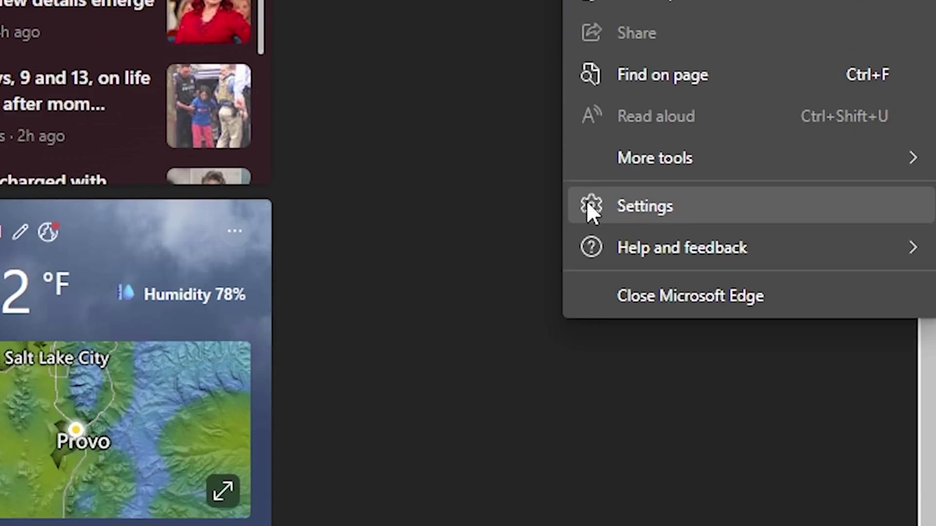
pyautogui.click(657, 206)
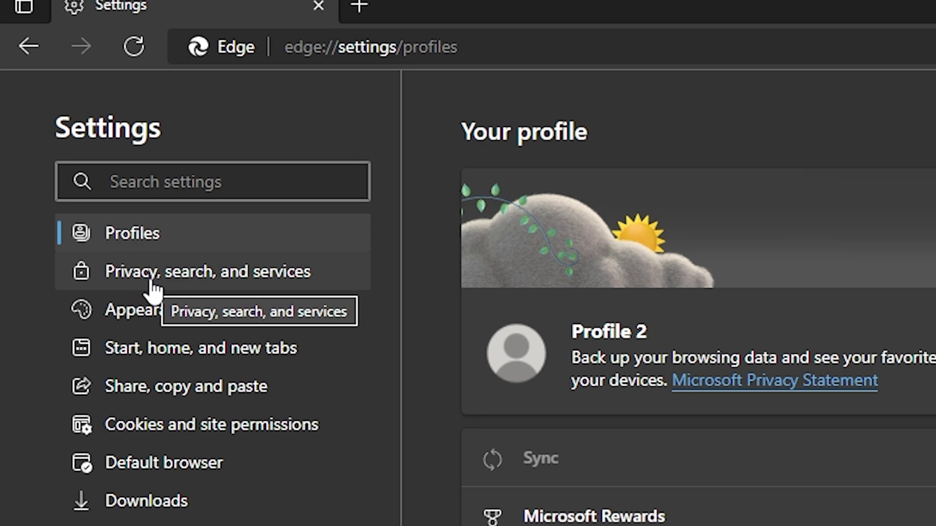
pyautogui.click(229, 288)
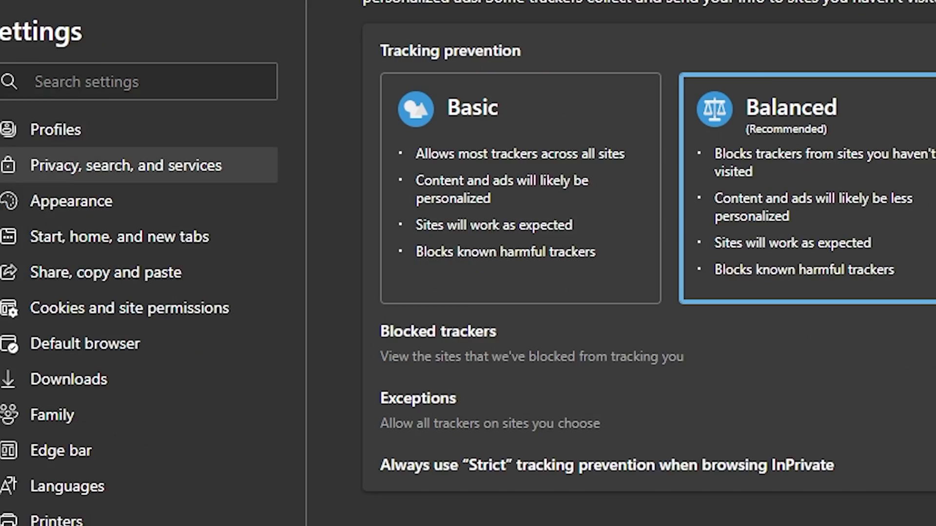
pyautogui.moveTo(85, 186); pyautogui.dragTo(284, 178)
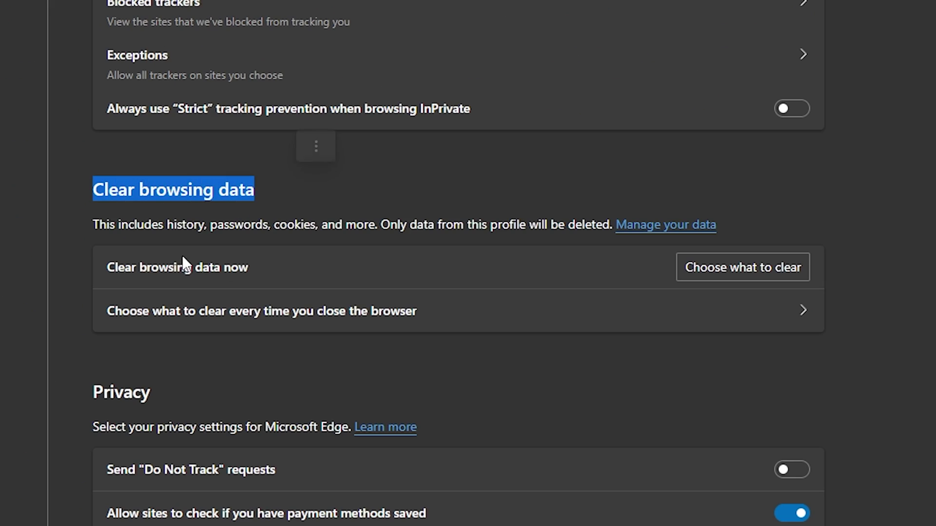
# Clear Edge's cookies and other site data for All time, leaving browsing and download history unticked
pyautogui.click(721, 274)
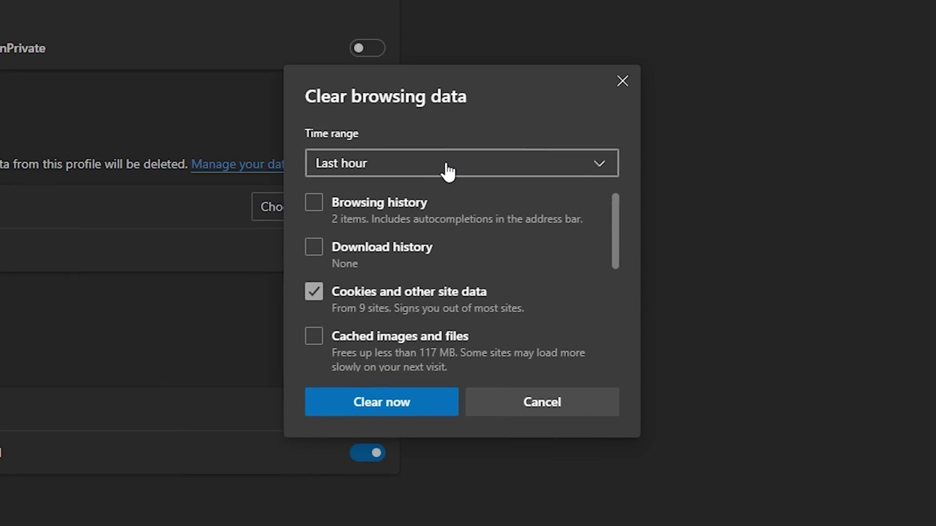
pyautogui.click(448, 172)
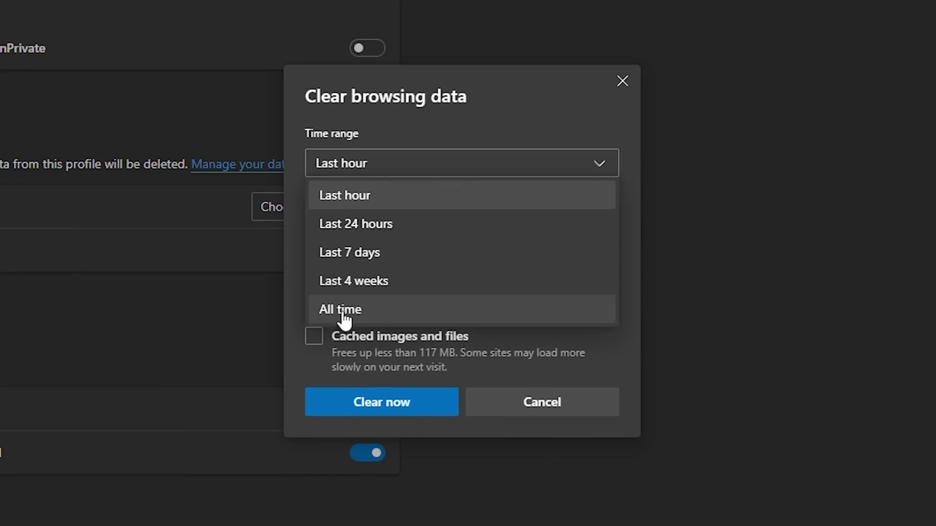
pyautogui.click(359, 310)
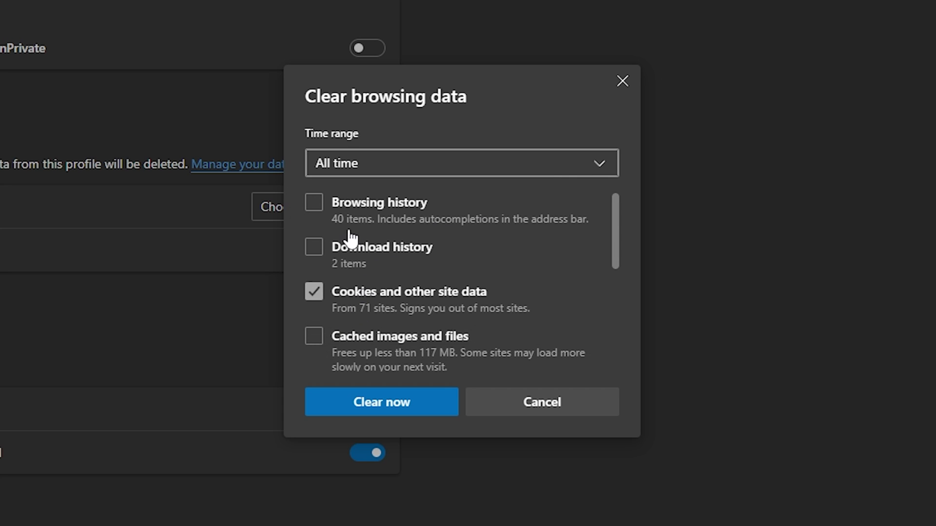
pyautogui.click(313, 202)
pyautogui.click(312, 246)
pyautogui.click(313, 202)
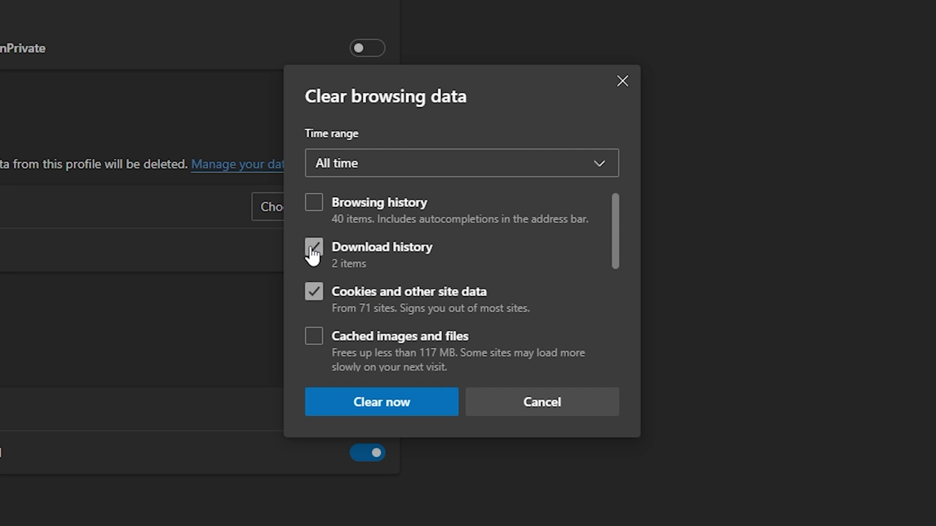
pyautogui.click(312, 247)
pyautogui.moveTo(614, 244); pyautogui.dragTo(617, 191)
pyautogui.moveTo(618, 247); pyautogui.dragTo(627, 194)
pyautogui.click(366, 409)
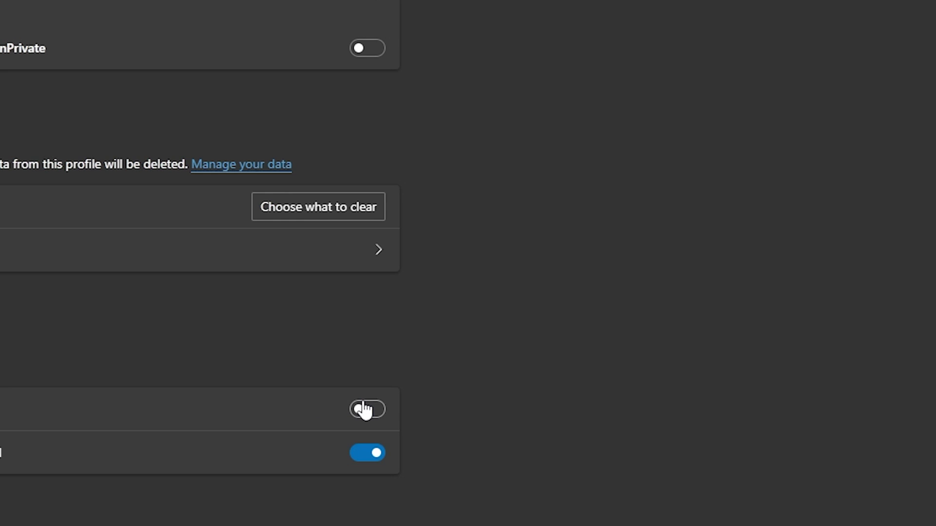